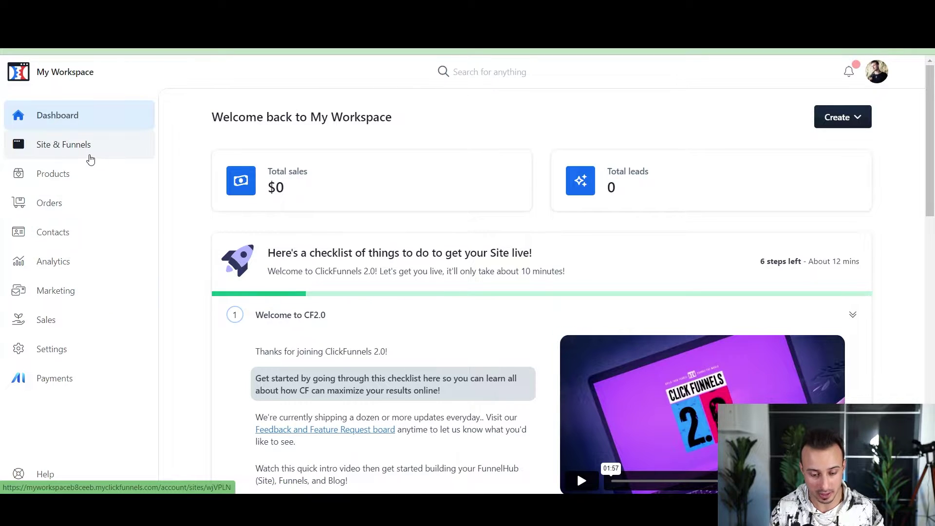
Open Site & Funnels to review the Default System Theme site, marked Public, and its setup status.
left_click(87, 157)
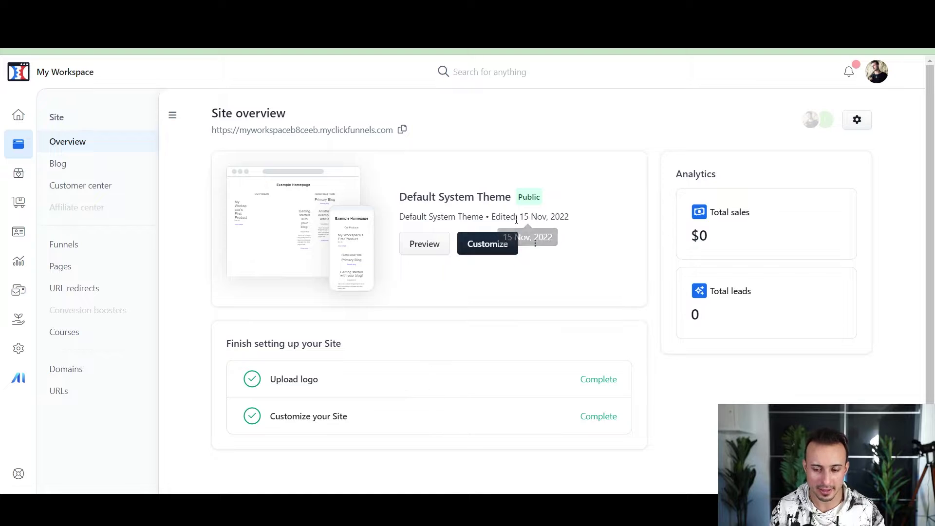
scroll(443, 357, "down", 1)
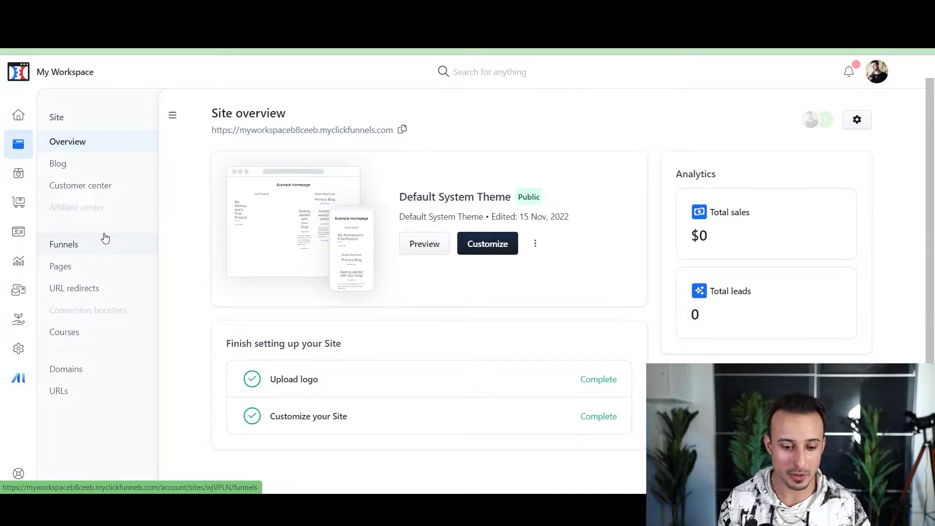
Go to the Funnels list and browse the Recipes gallery of funnel templates.
left_click(99, 246)
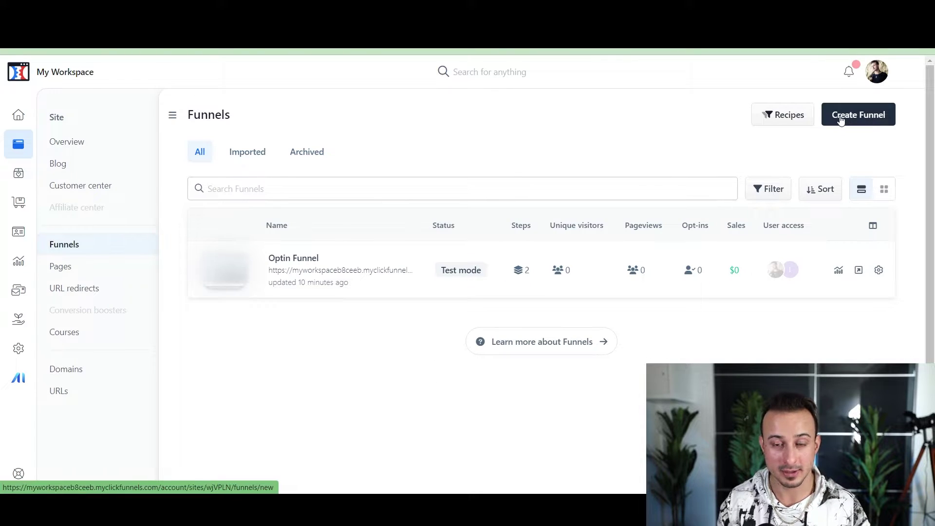
left_click(776, 117)
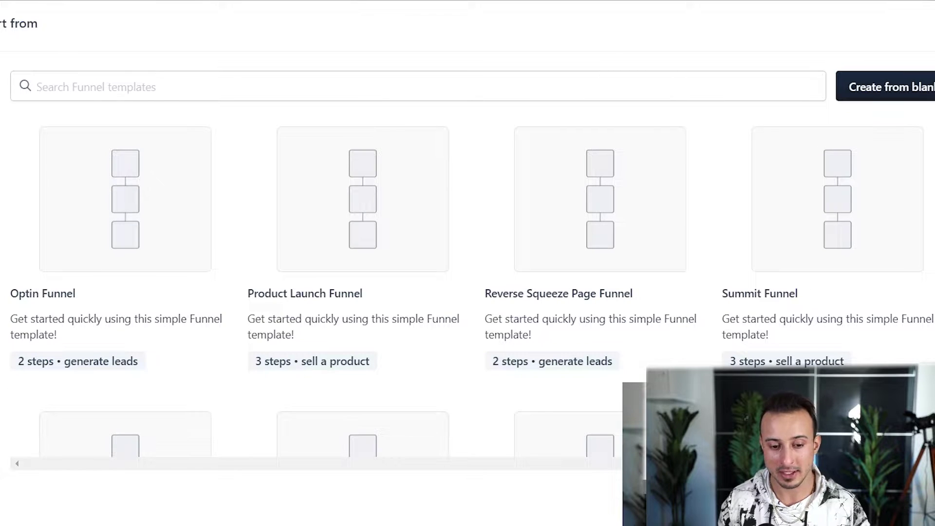
scroll(516, 289, "down", 8)
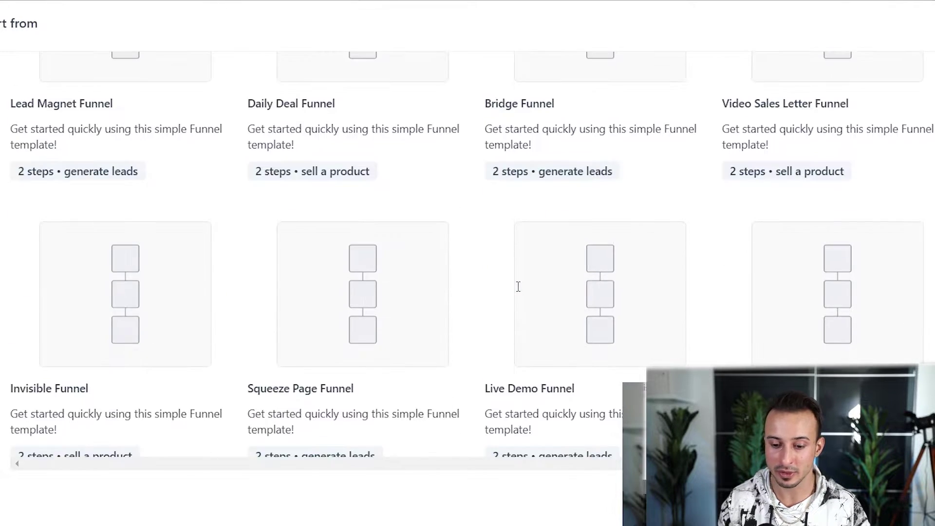
scroll(10, 253, "up", 2)
scroll(9, 253, "up", 2)
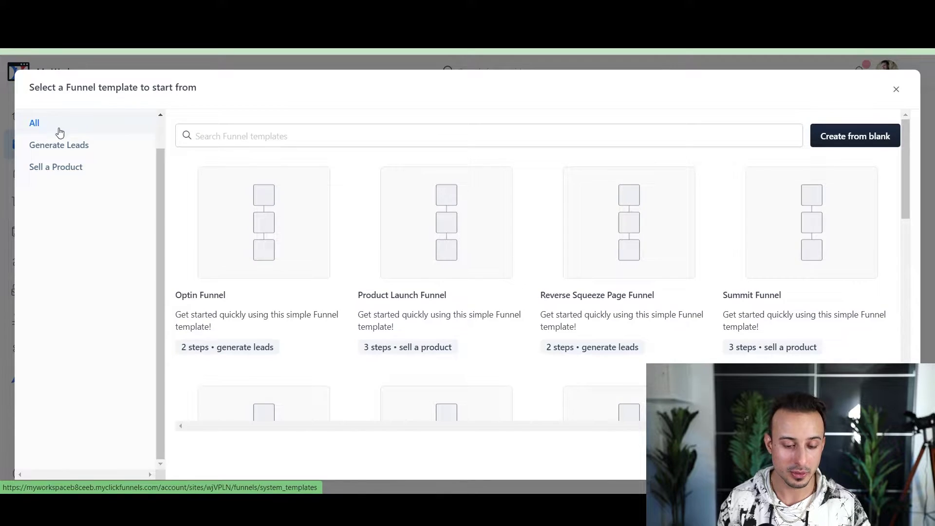
scroll(59, 133, "up", 1)
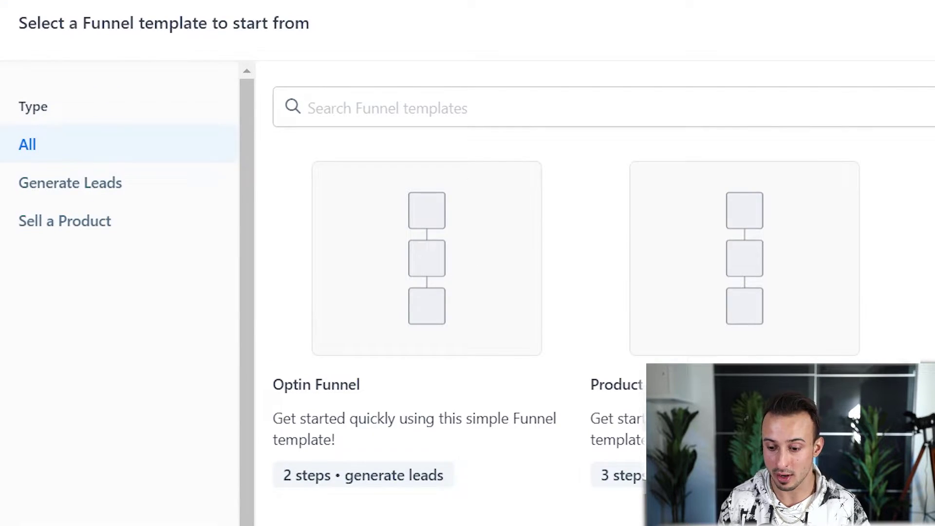
scroll(559, 284, "down", 10)
scroll(688, 306, "up", 5)
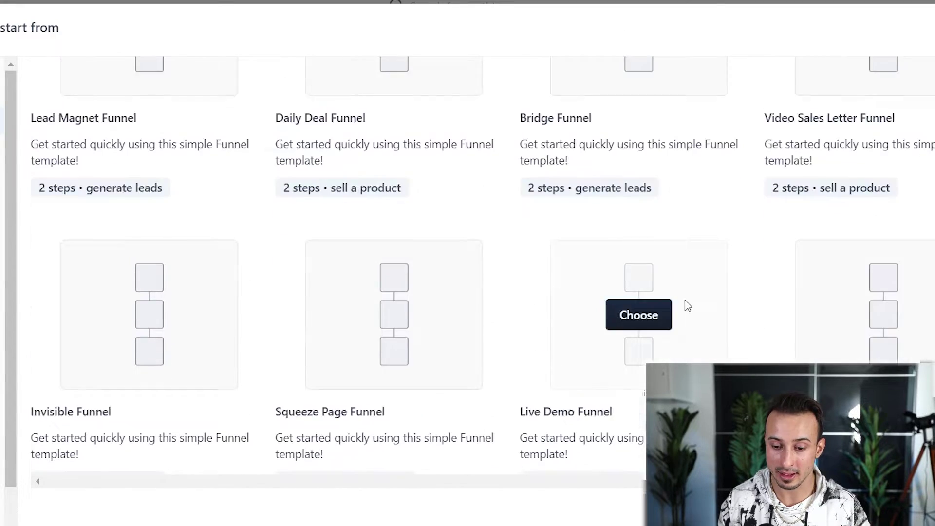
scroll(692, 305, "up", 3)
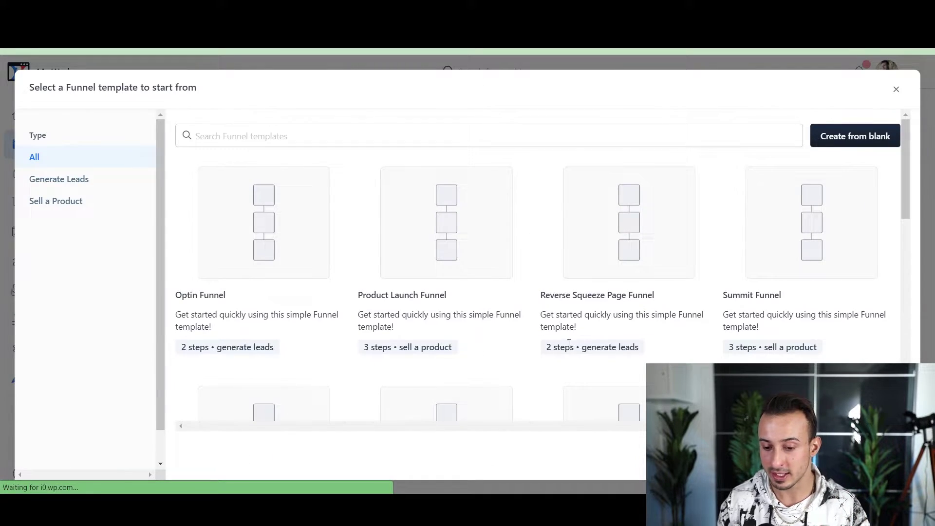
Choose the Summit Funnel template to open its preview.
mouse_move(664, 219)
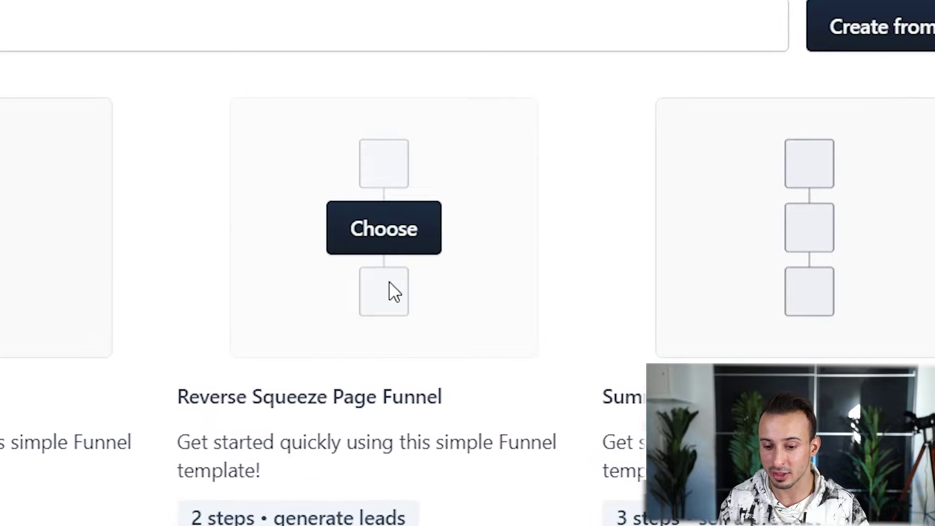
mouse_move(892, 253)
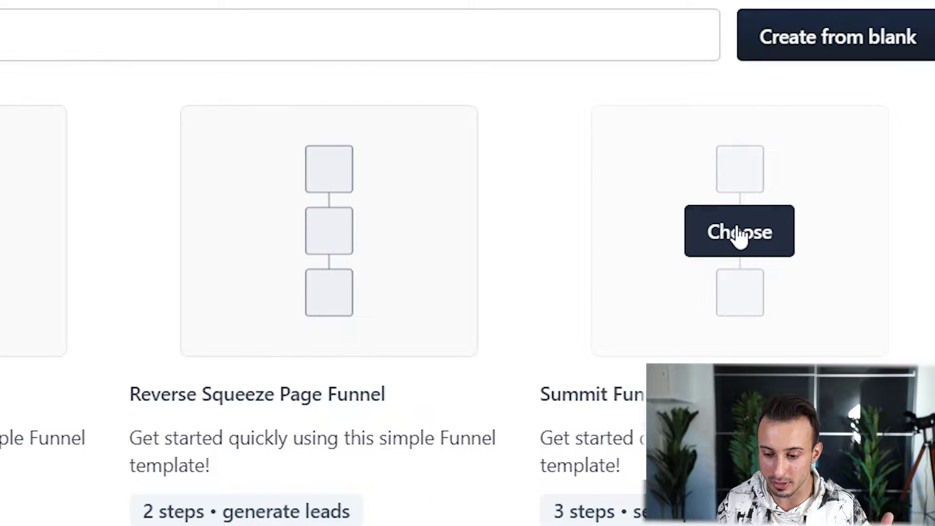
left_click(736, 235)
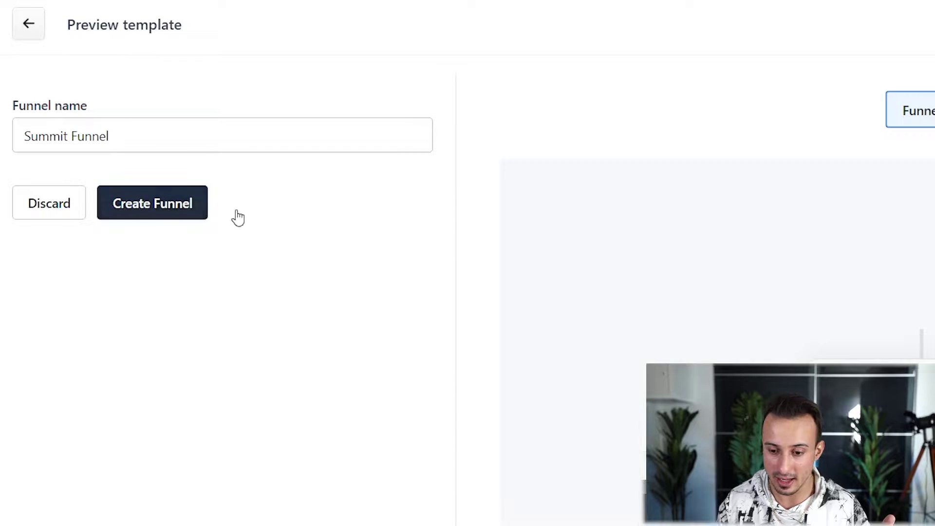
Create the Summit Funnel and open the page template search for its Sales step.
left_click(161, 202)
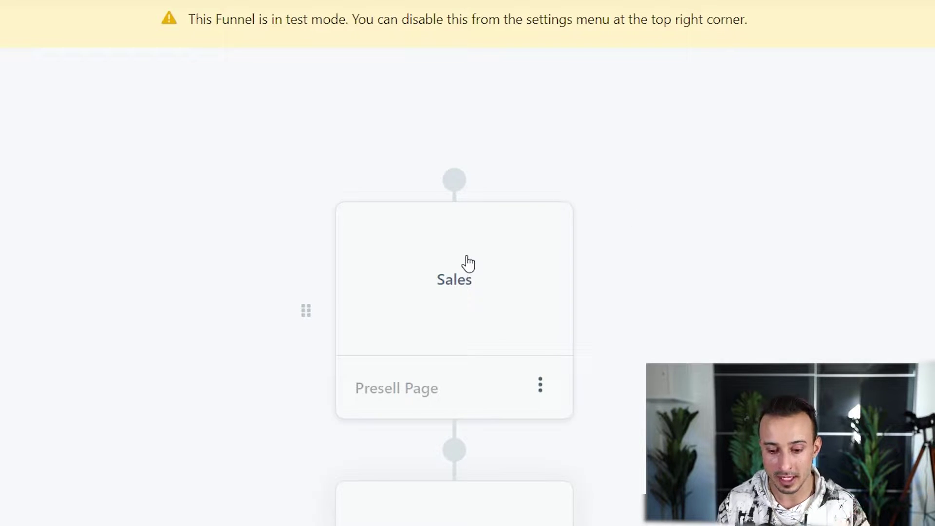
left_click(522, 340)
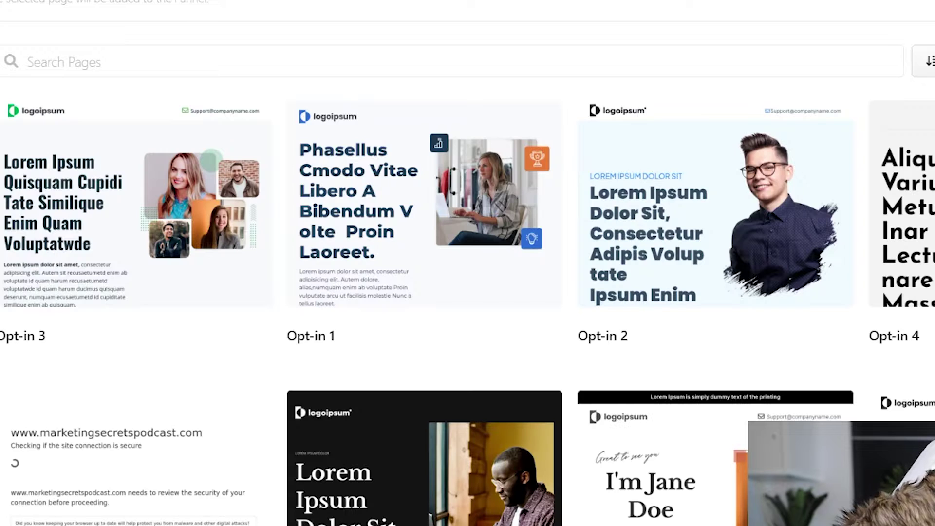
Browse the Opt-in 1–4 page templates and return to the list showing the 3-step Summit Funnel.
mouse_move(808, 250)
scroll(541, 202, "down", 8)
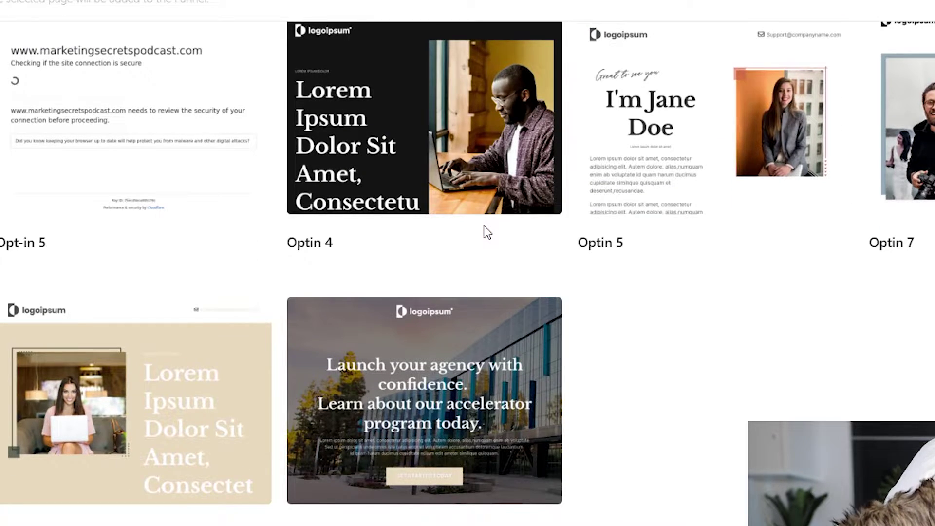
scroll(485, 232, "up", 8)
mouse_move(483, 224)
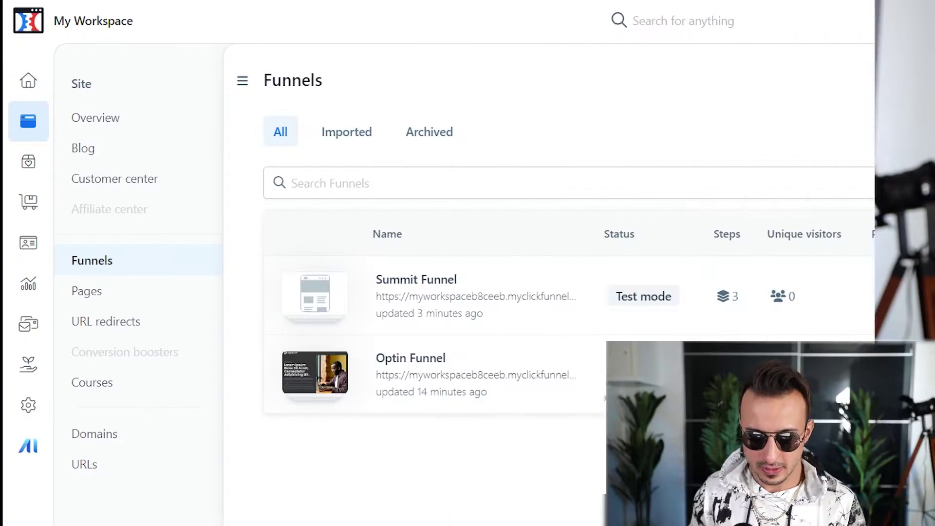
Review the step types in the disabled 'test' workflow's action panel, then close the panel.
left_click(29, 340)
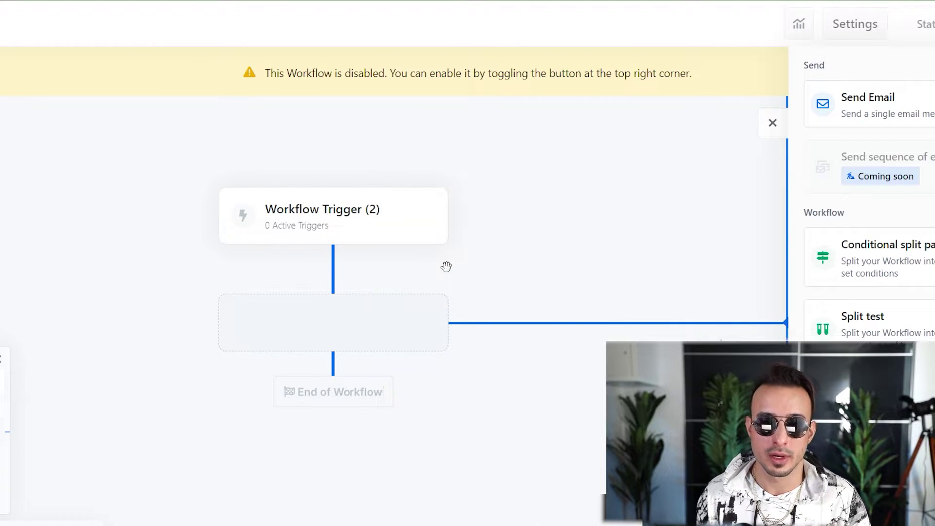
scroll(900, 215, "down", 5)
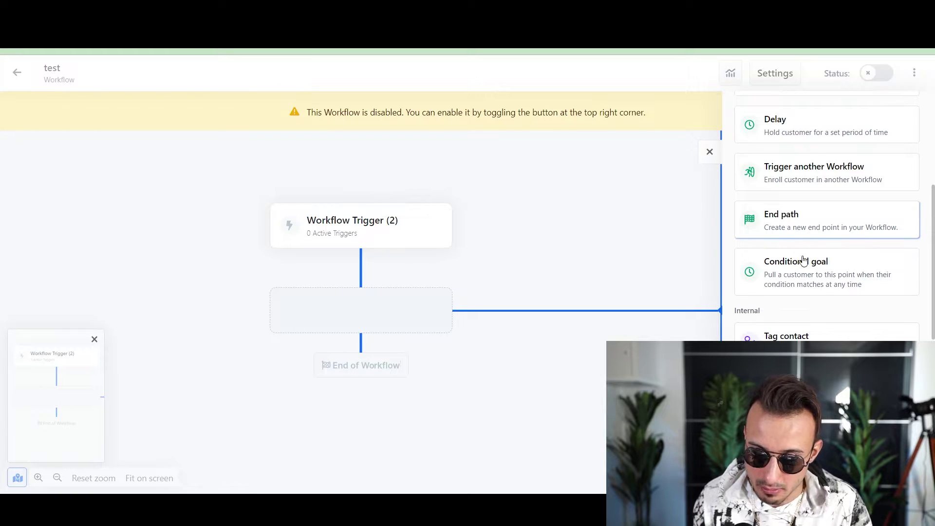
scroll(800, 257, "up", 1)
scroll(827, 215, "up", 5)
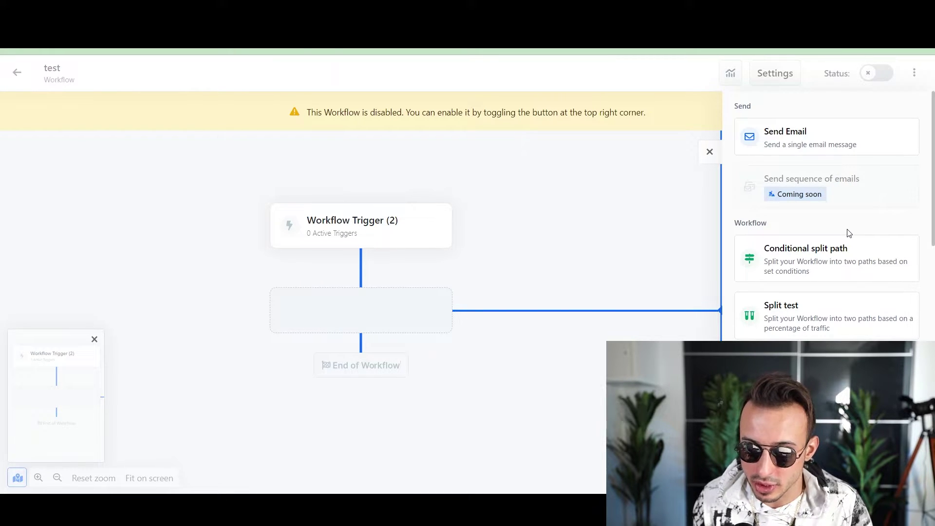
scroll(849, 233, "down", 3)
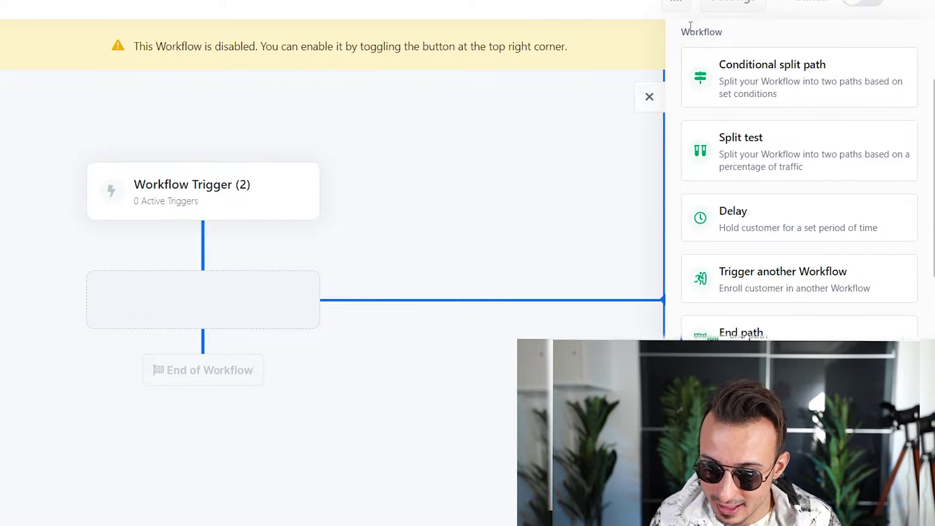
scroll(779, 331, "down", 3)
scroll(800, 330, "up", 6)
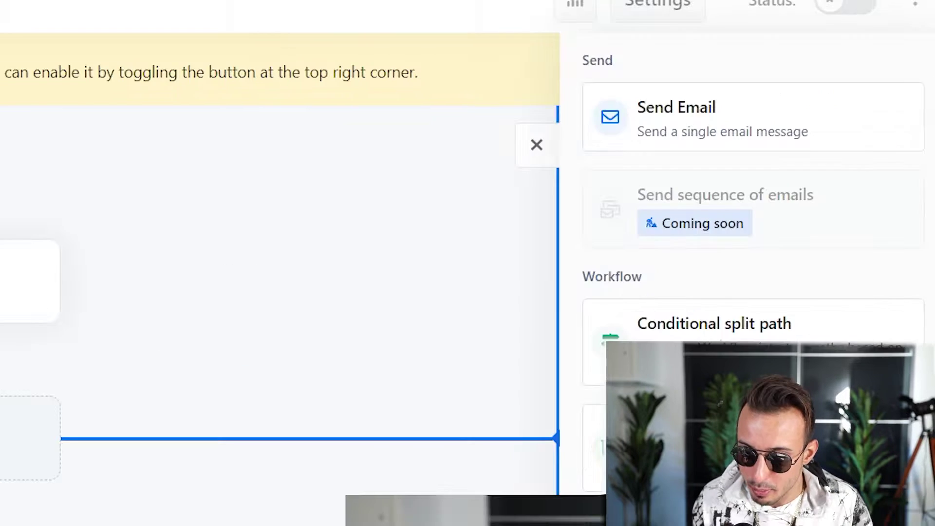
scroll(715, 234, "down", 6)
scroll(715, 244, "up", 3)
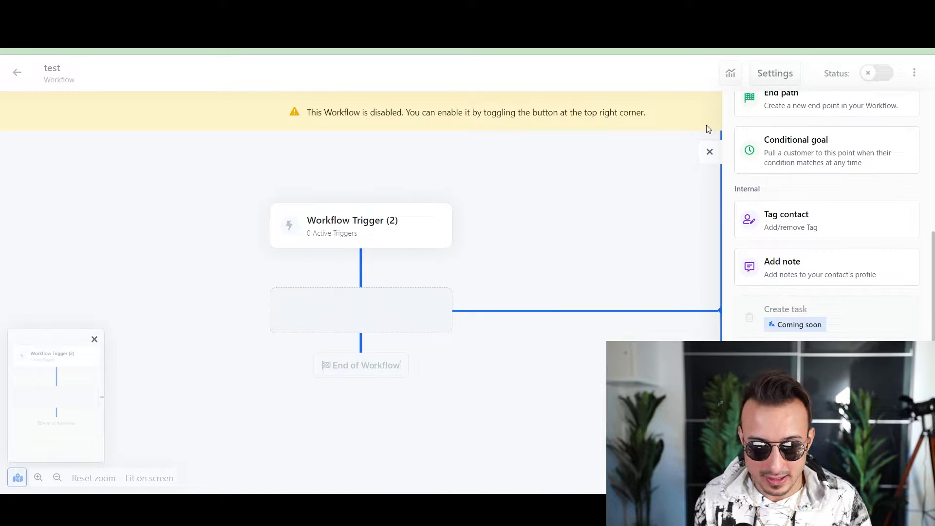
scroll(566, 230, "down", 1)
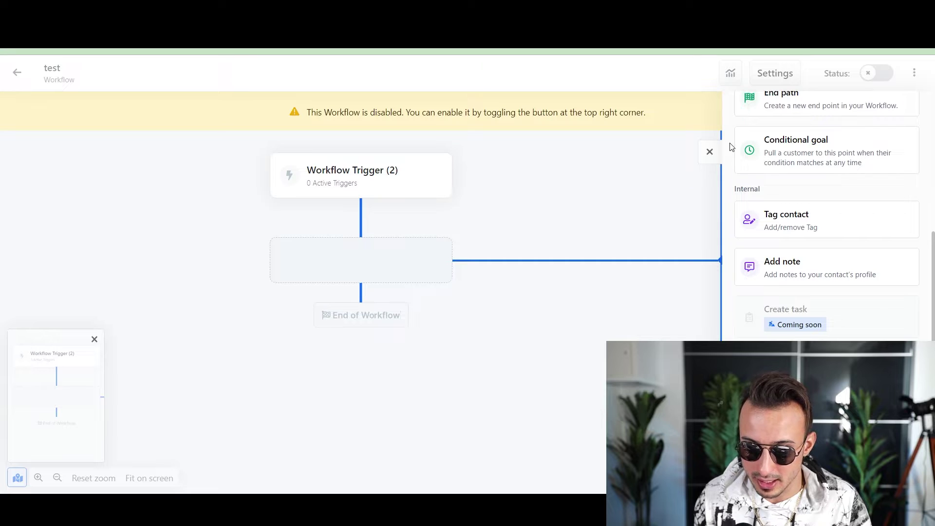
left_click(711, 152)
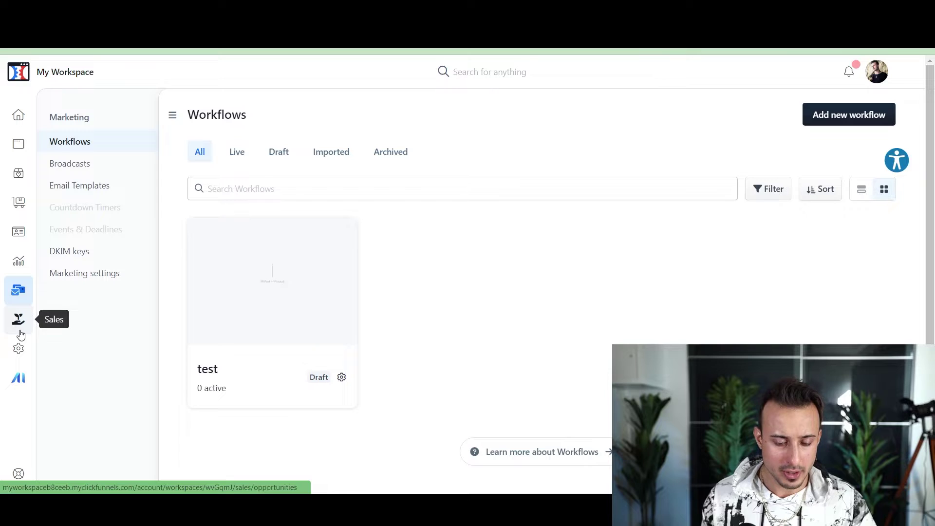
Switch to Sales > Opportunities, which prompts for a first sales pipeline.
left_click(20, 333)
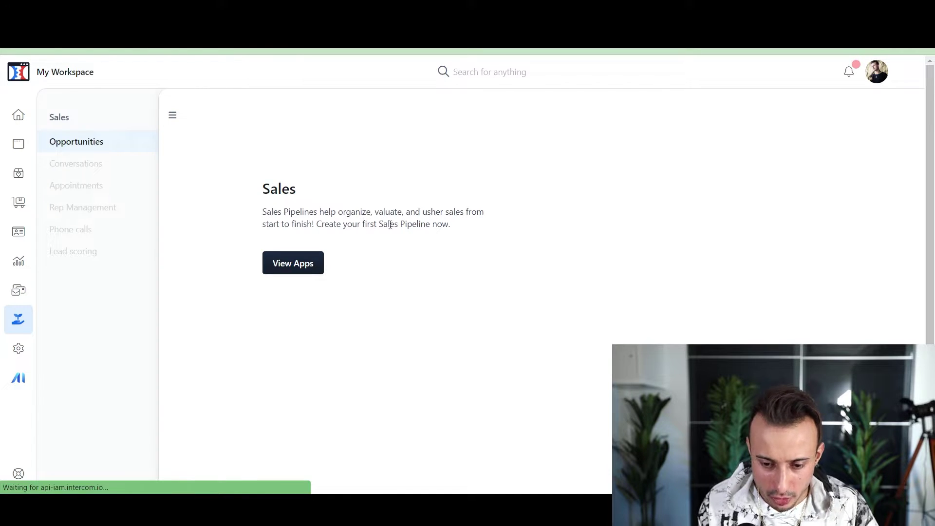
View all apps, with Sites and Settings enabled and the rest marked coming soon.
left_click(300, 266)
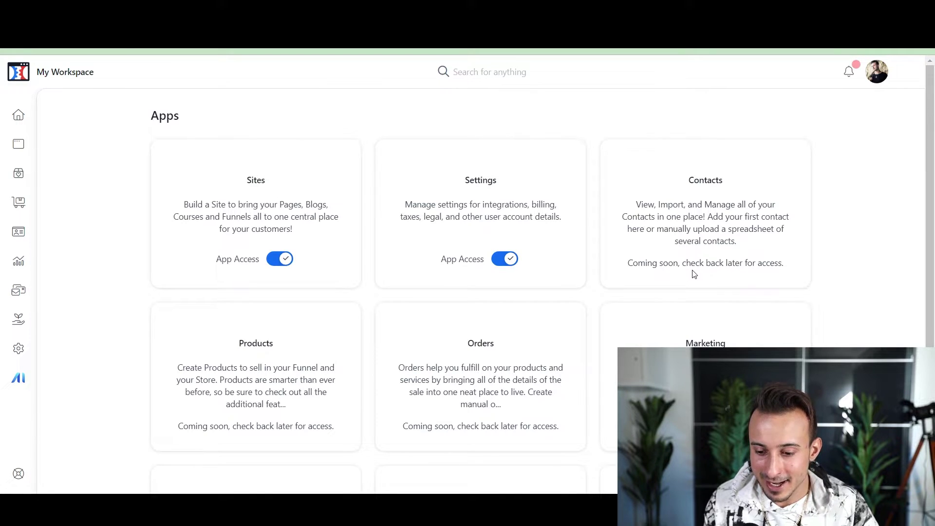
scroll(714, 262, "down", 3)
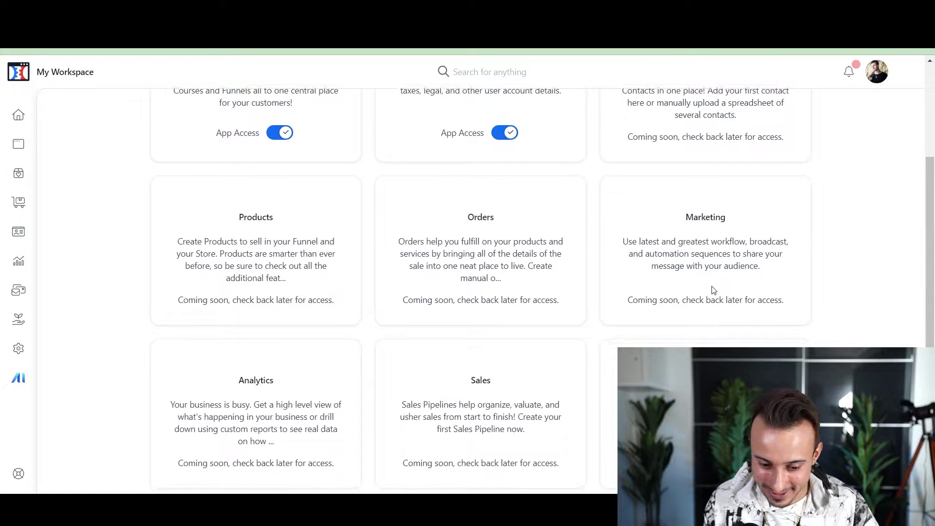
scroll(343, 390, "down", 1)
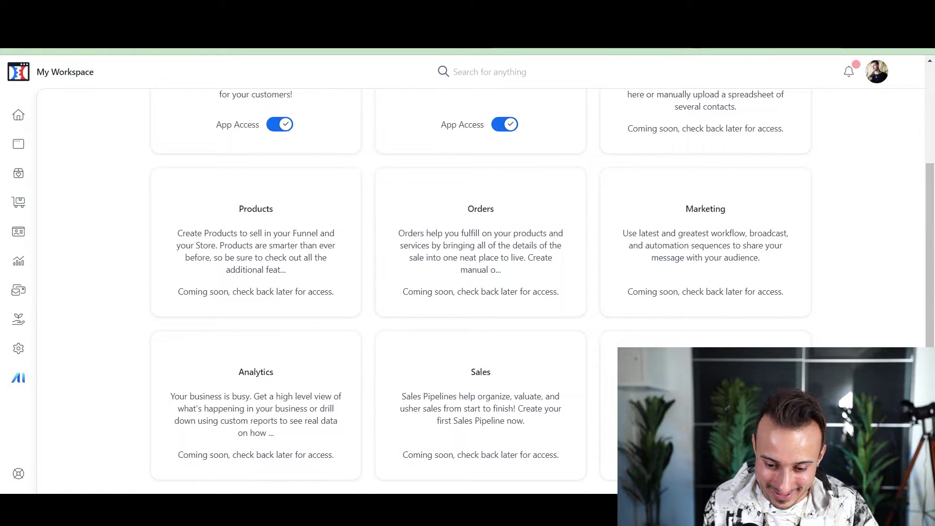